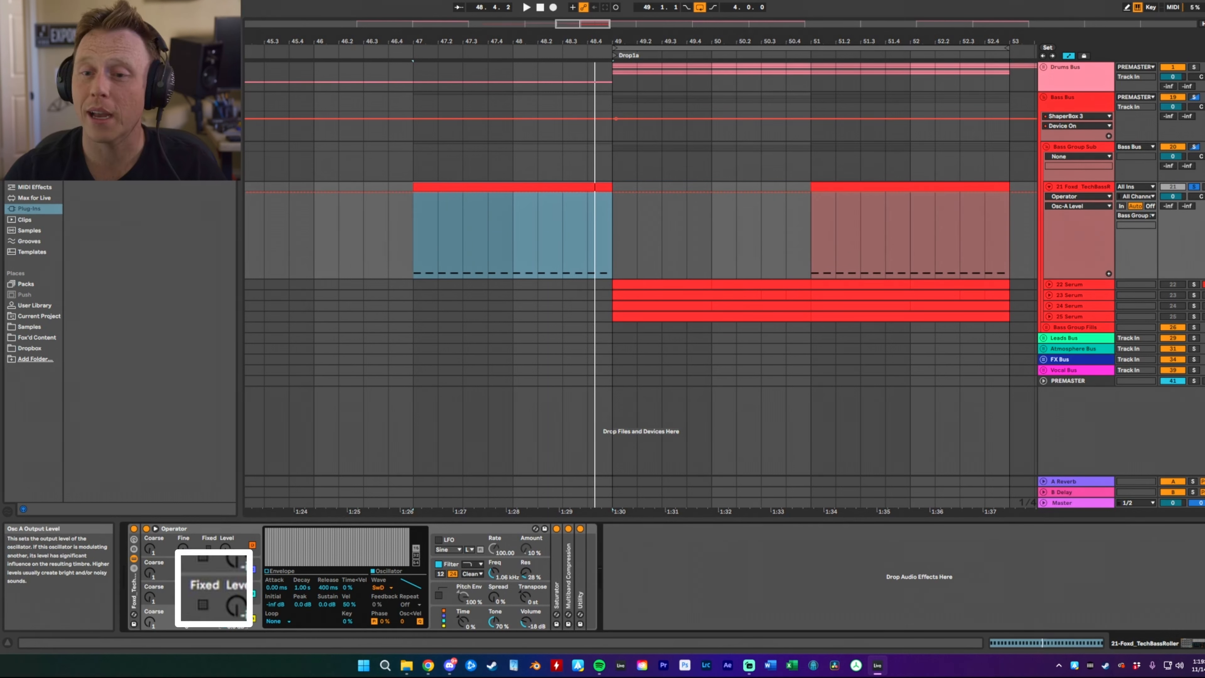
# Step: Choose the Saw D waveform for Operator's oscillator A and display the filter section's settings
pyautogui.click(238, 655)
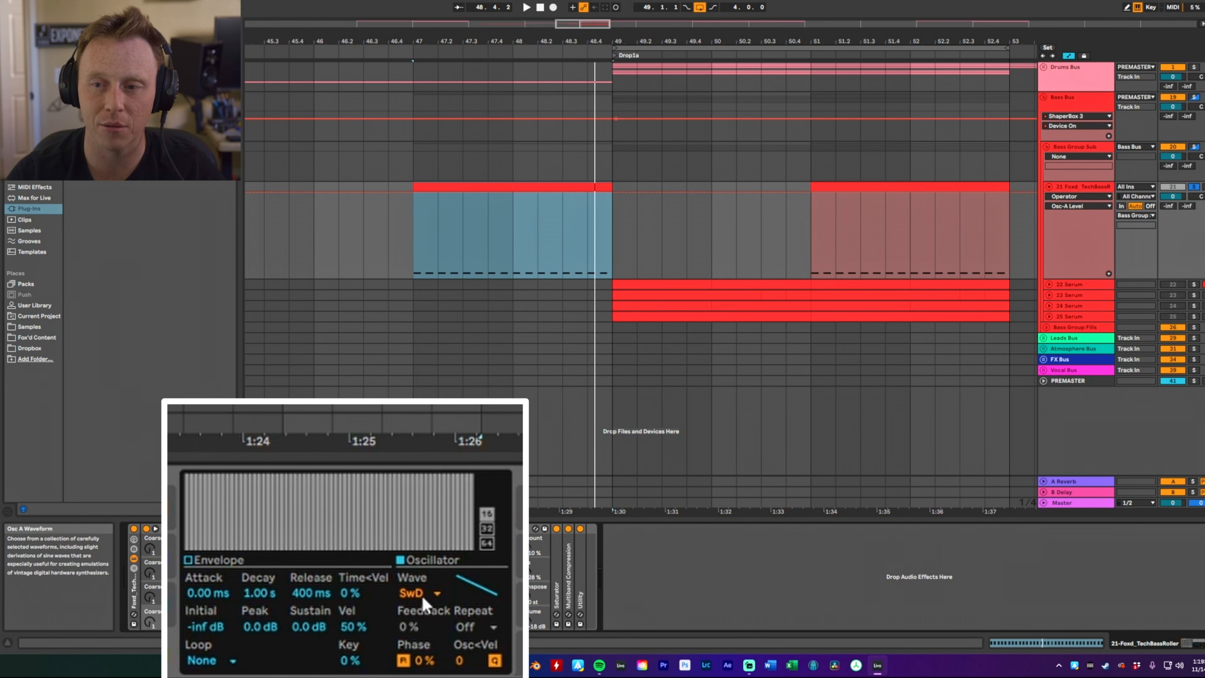
pyautogui.click(384, 589)
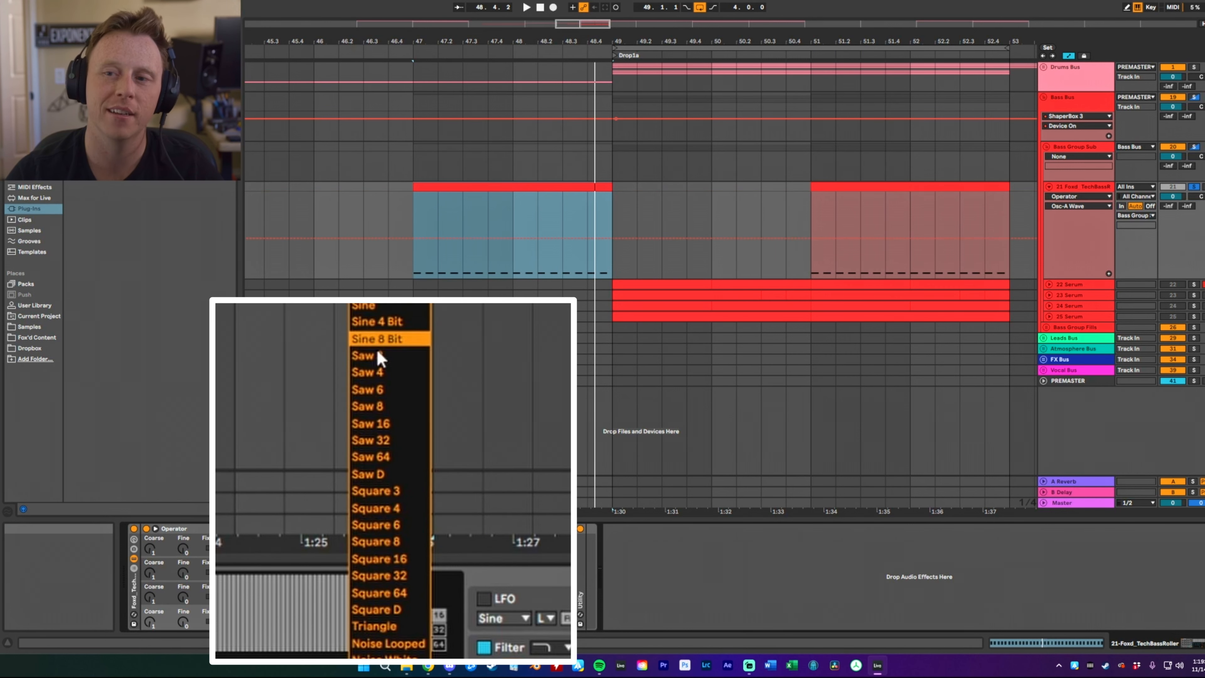
pyautogui.click(388, 481)
pyautogui.click(503, 570)
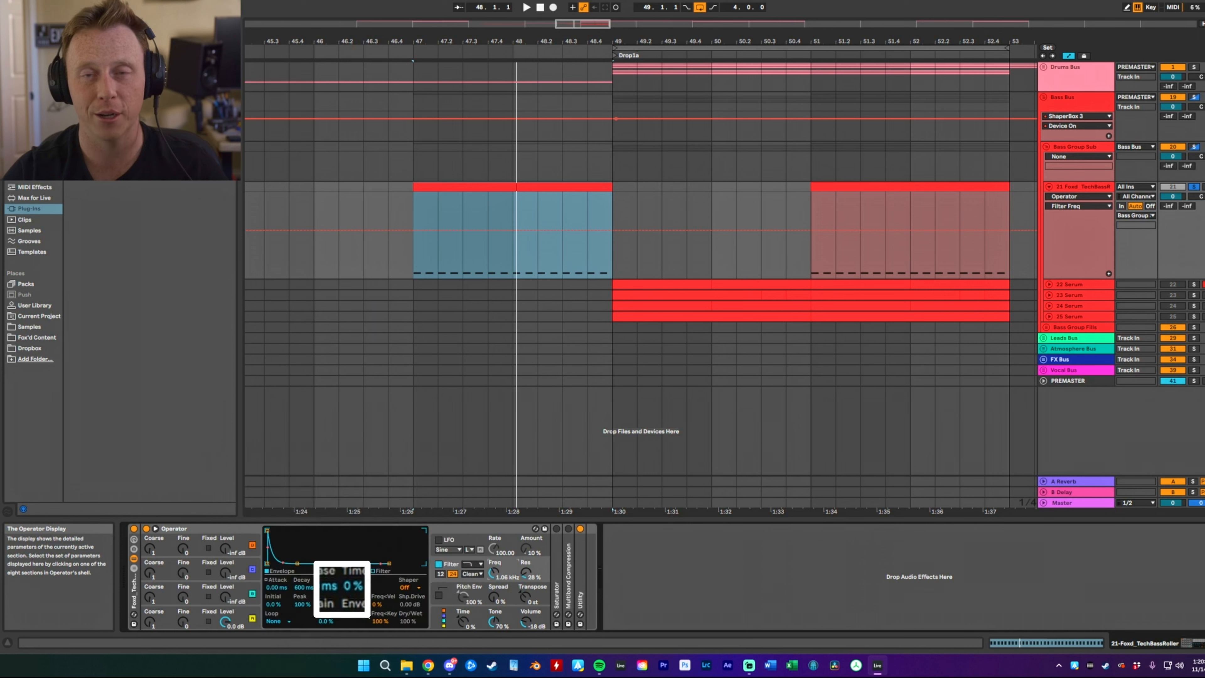
# Step: Play the bass with Operator's filter envelope amount at 0 %, and raise the amount to 16 %
pyautogui.moveTo(351, 606); pyautogui.dragTo(350, 620)
pyautogui.press('space')
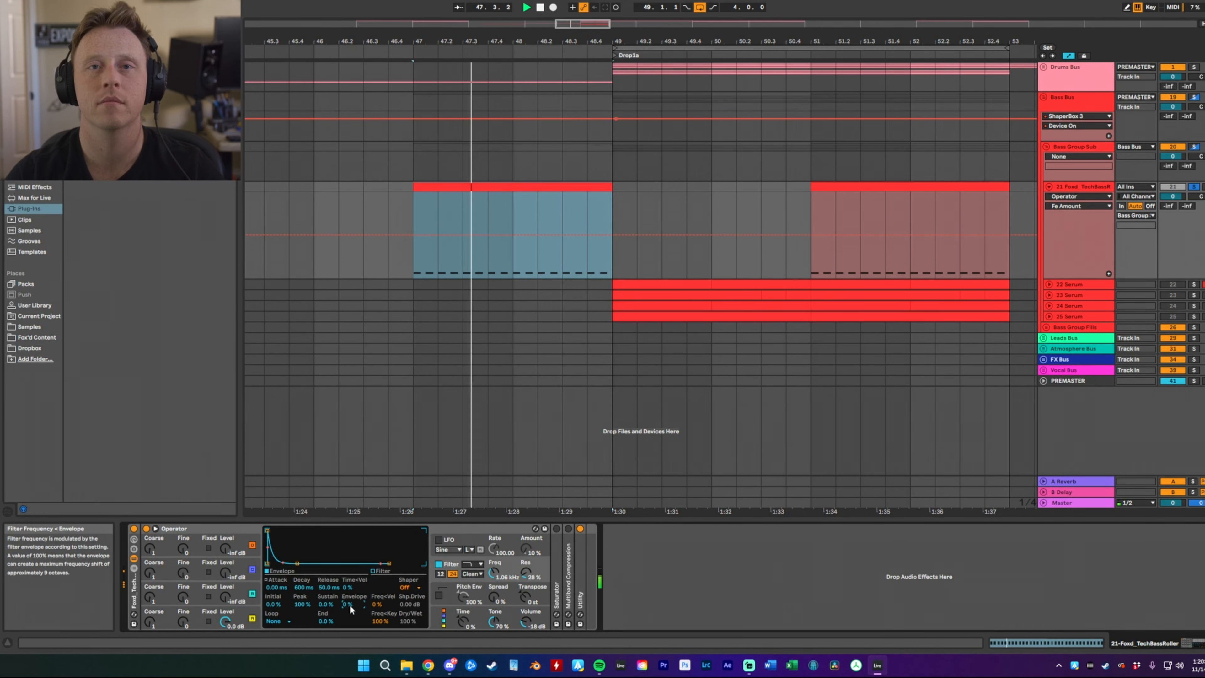
pyautogui.moveTo(349, 604); pyautogui.dragTo(350, 573)
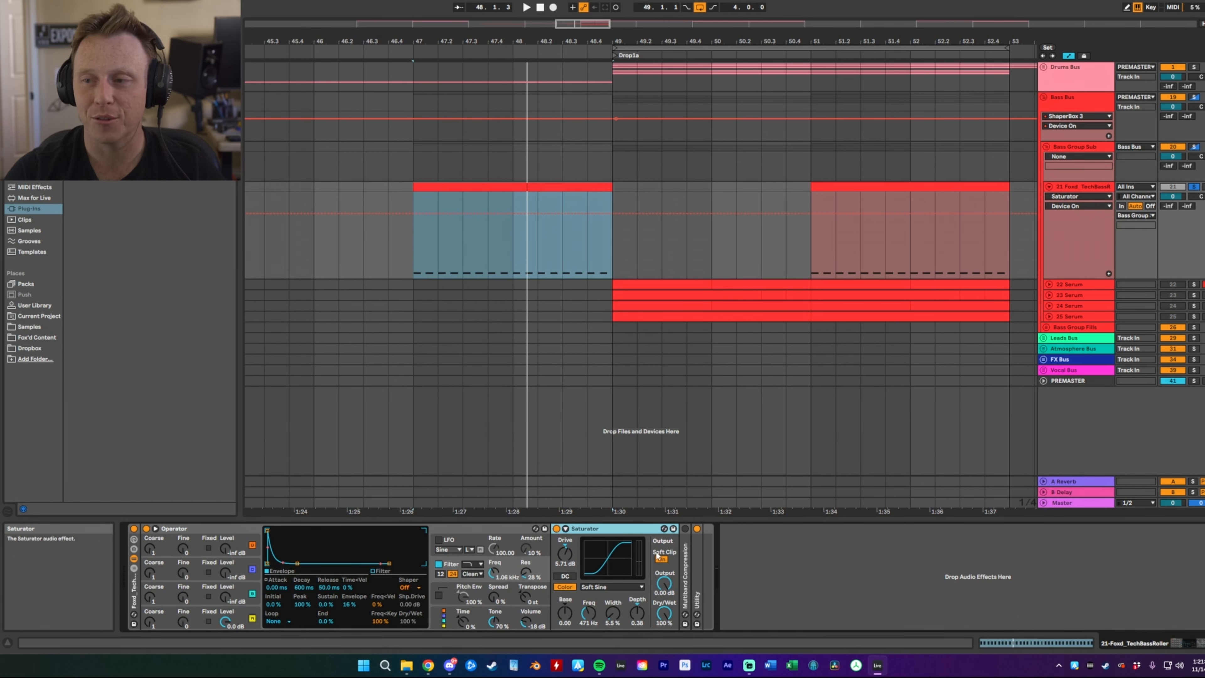
# Step: Play the bass through Saturator, and unfold and switch on Multiband Compression to hear its effect
pyautogui.press('space')
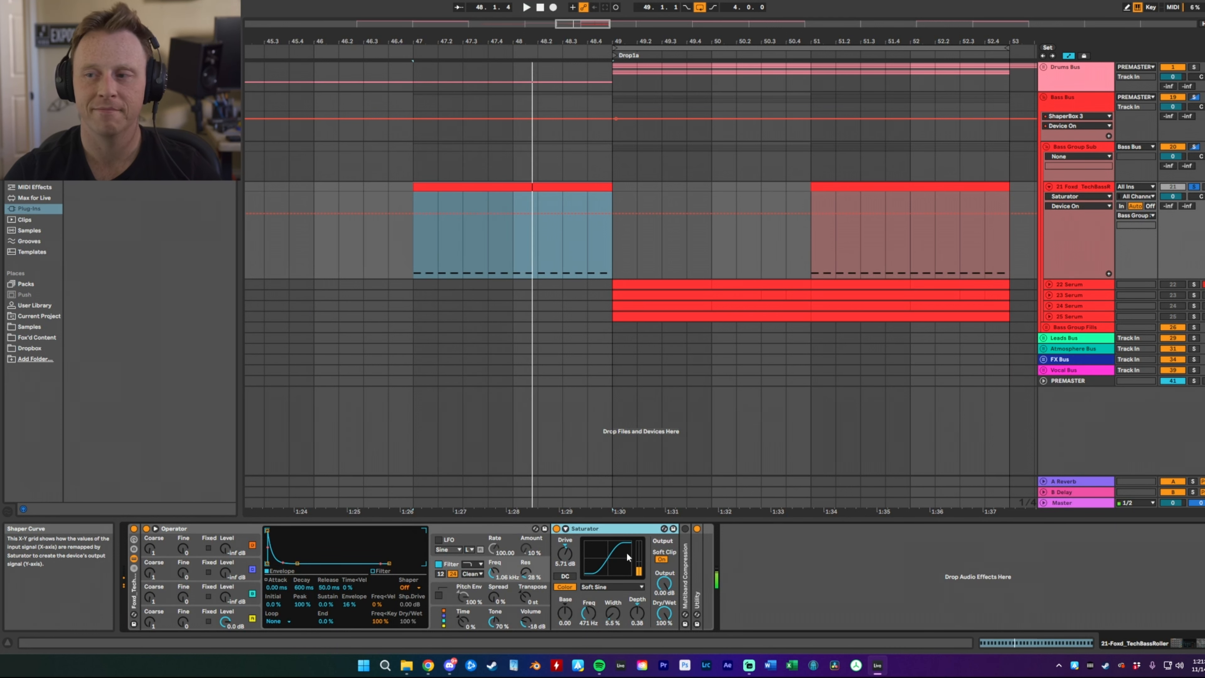
pyautogui.doubleClick(684, 562)
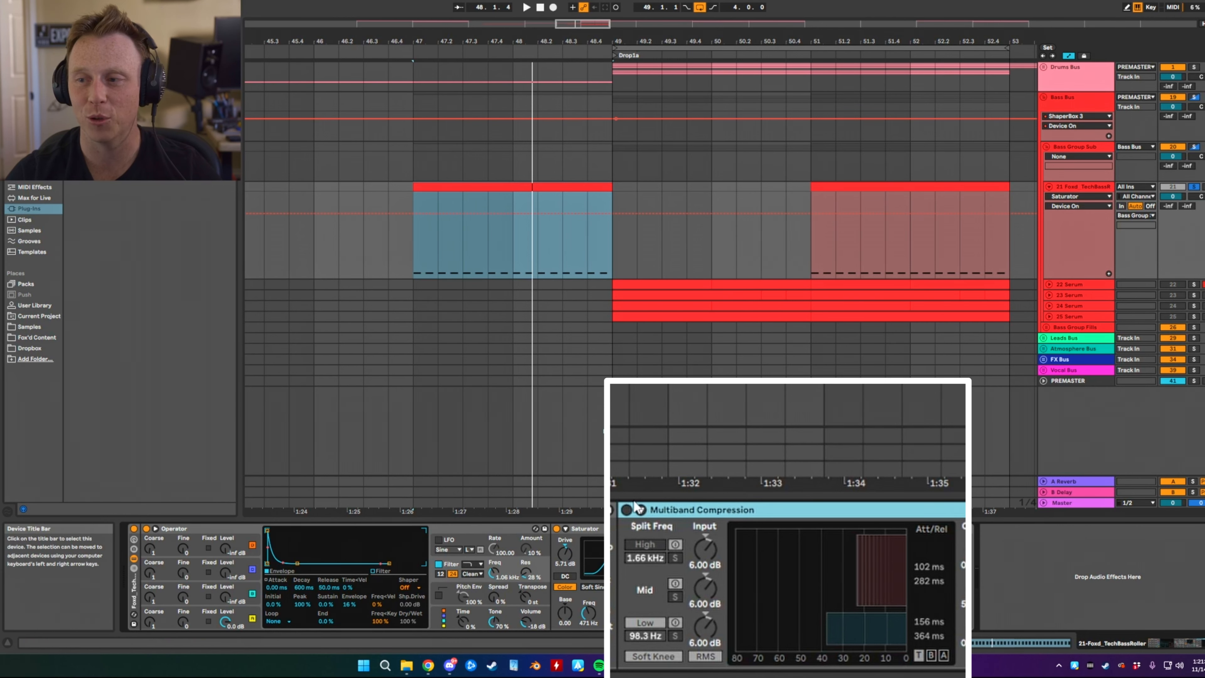
pyautogui.click(626, 510)
pyautogui.press('space')
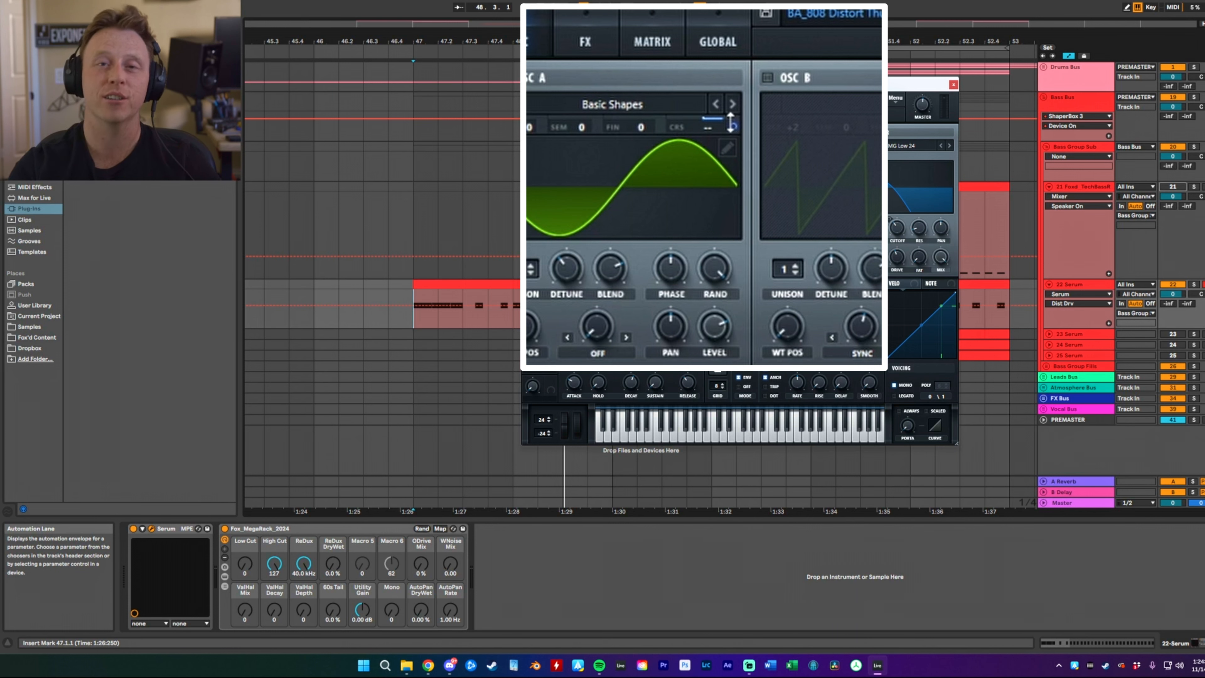
# Step: Play the 22 Serum bass and remove all modulators from oscillator A's coarse pitch
pyautogui.press('space')
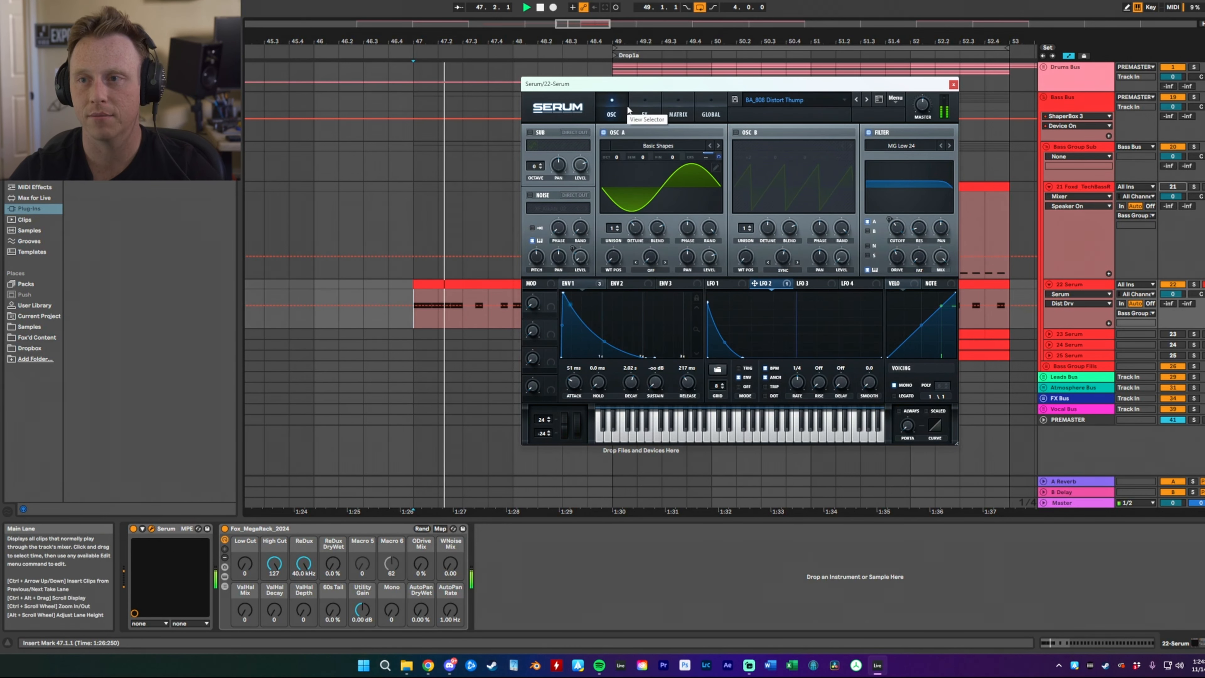
pyautogui.rightClick(717, 155)
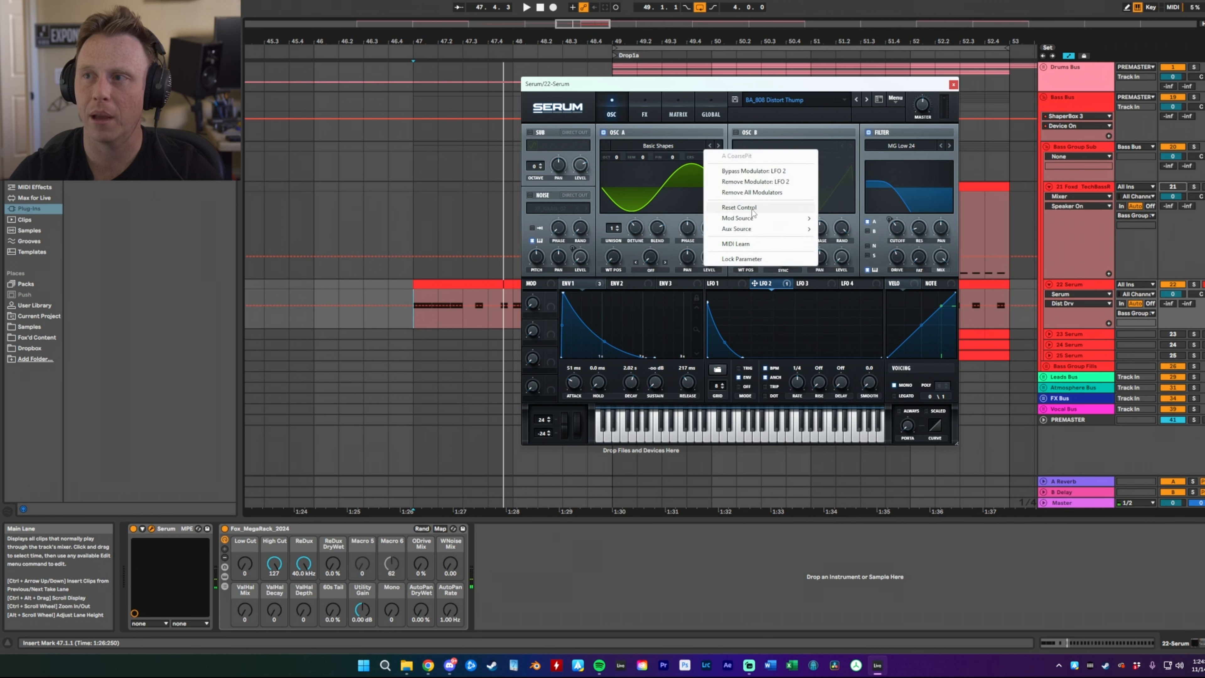
pyautogui.click(754, 192)
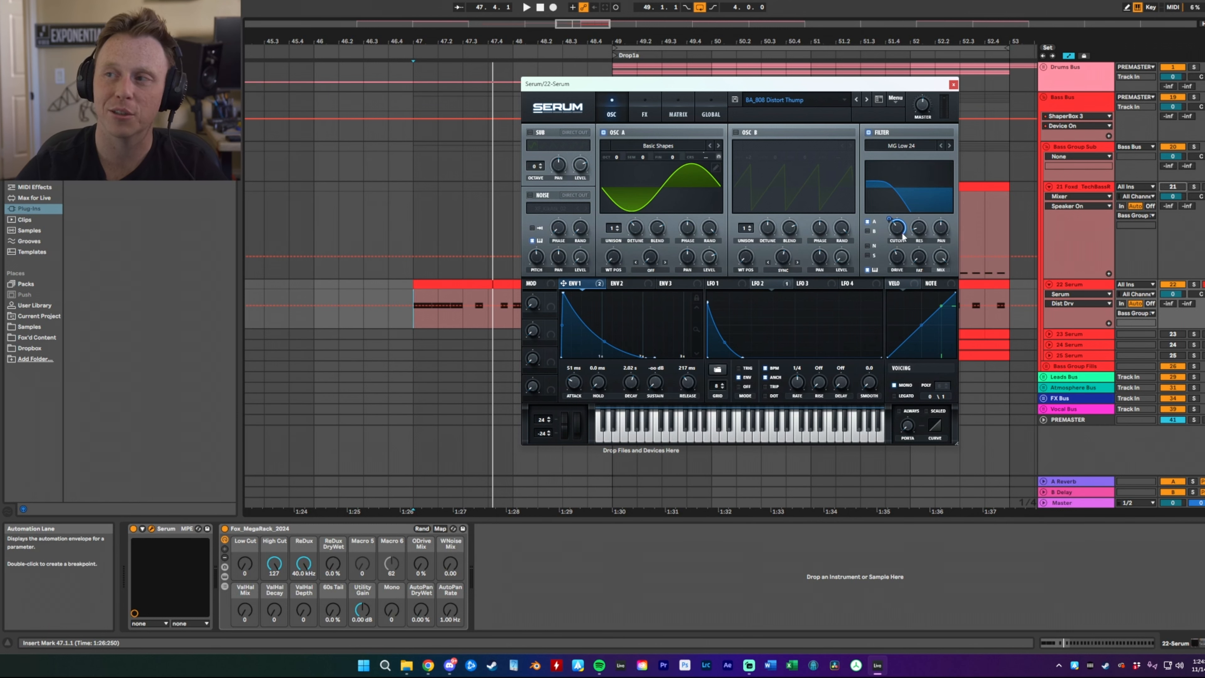
# Step: Bypass the MG Low 24 filter in 22 Serum, play the bass without it, and re-enable the filter
pyautogui.moveTo(902, 233)
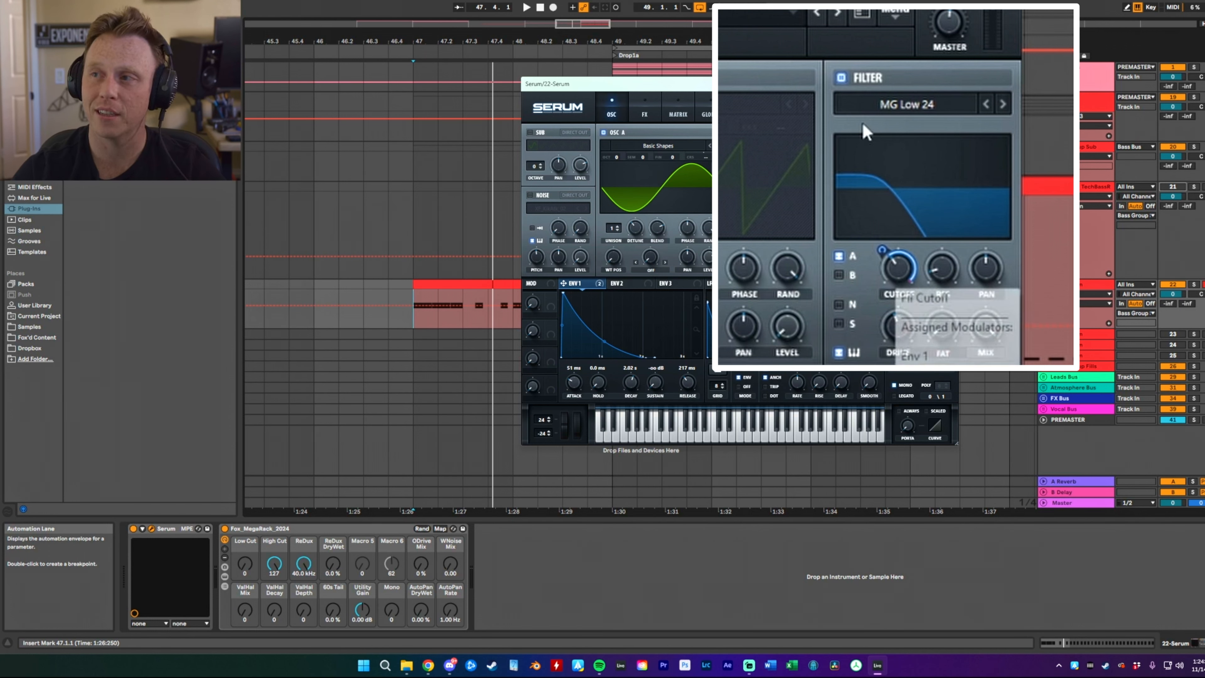
pyautogui.click(849, 78)
pyautogui.press('space')
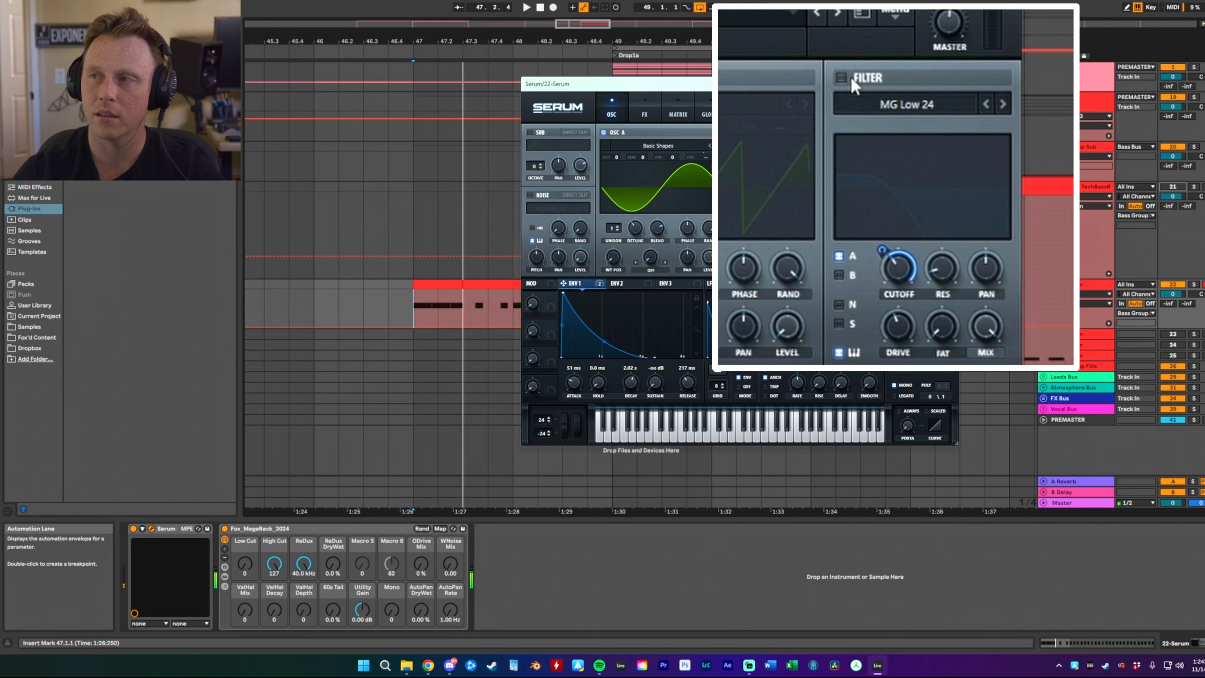
pyautogui.click(850, 78)
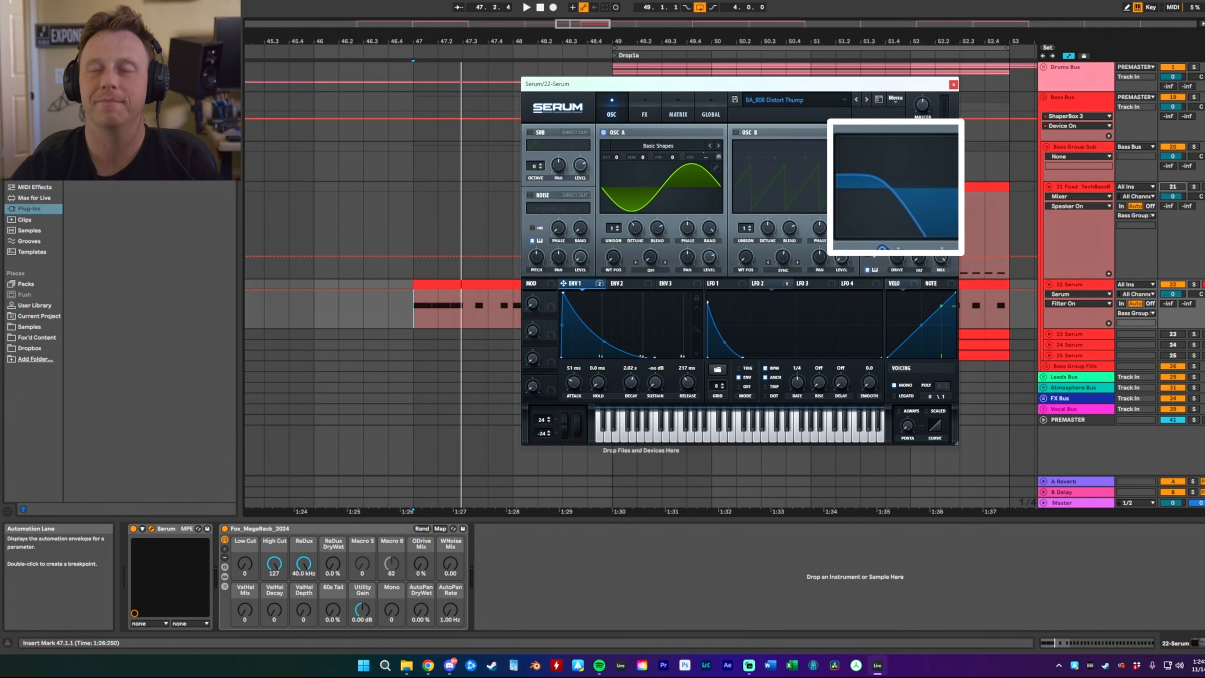
# Step: Examine the distortion's drive and mix in the 22 Serum effects rack and play the bass
pyautogui.click(657, 95)
pyautogui.click(843, 146)
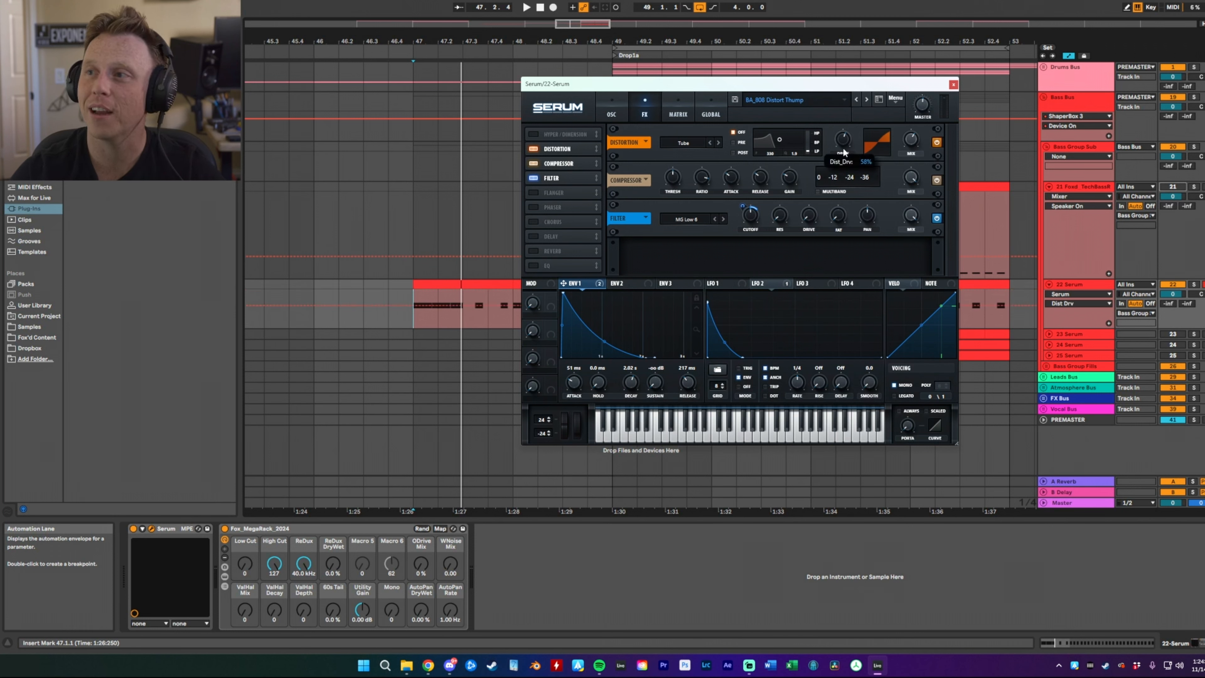
pyautogui.click(906, 145)
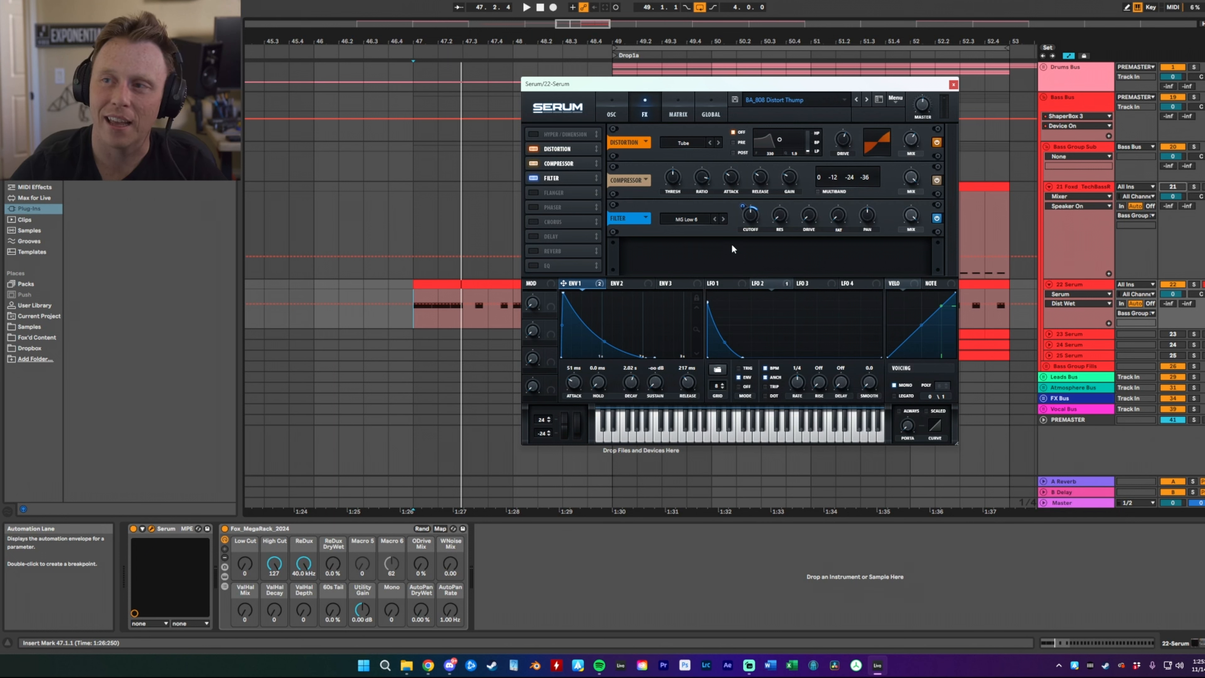
pyautogui.press('space')
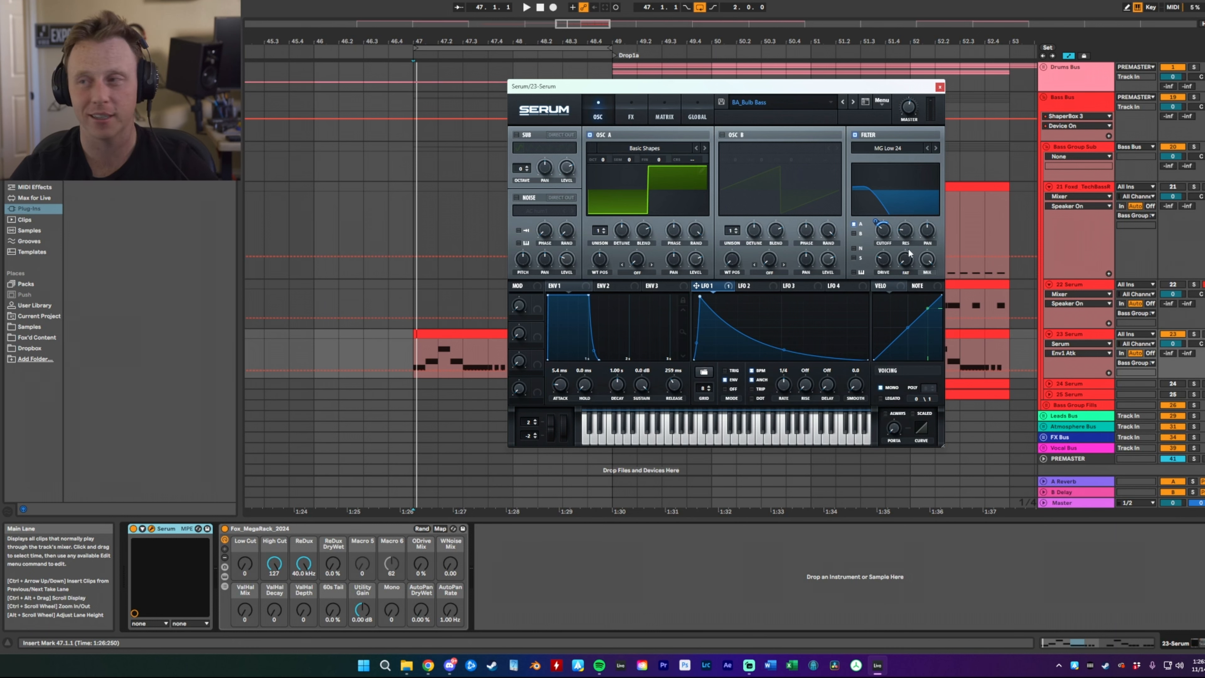
# Step: Play the BA_Bulb Bass patch on the 23 Serum track, stop, and select the start of its clip
pyautogui.press('space')
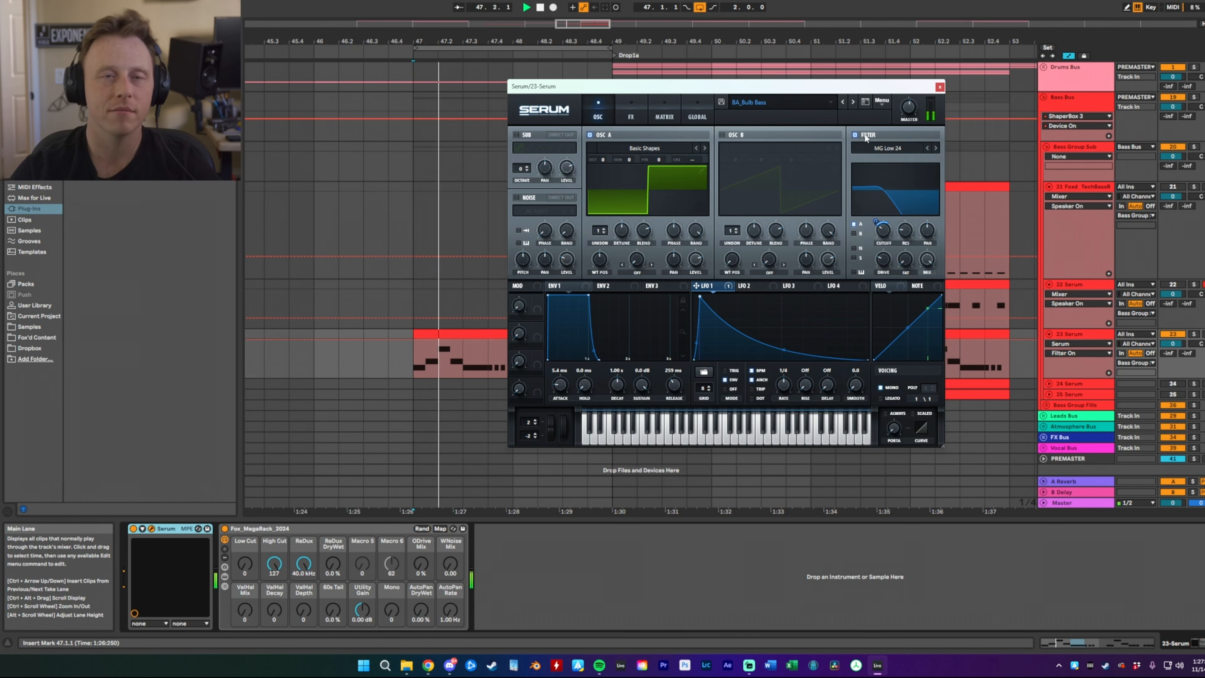
pyautogui.press('space')
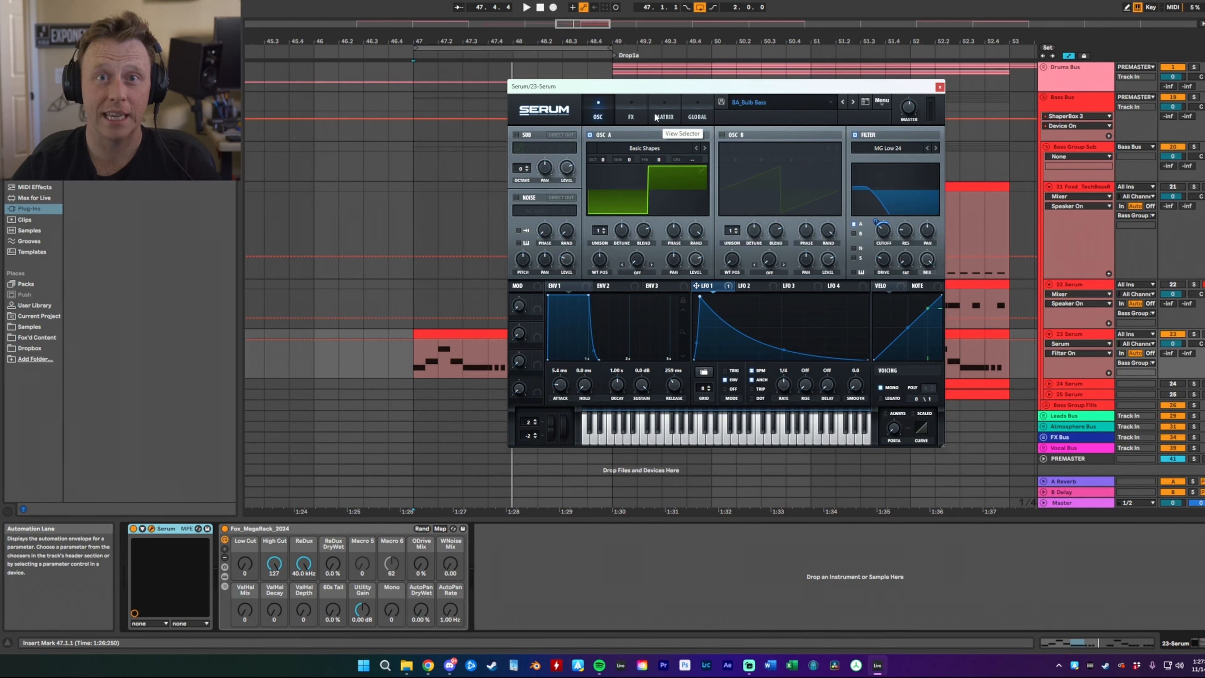
pyautogui.click(419, 332)
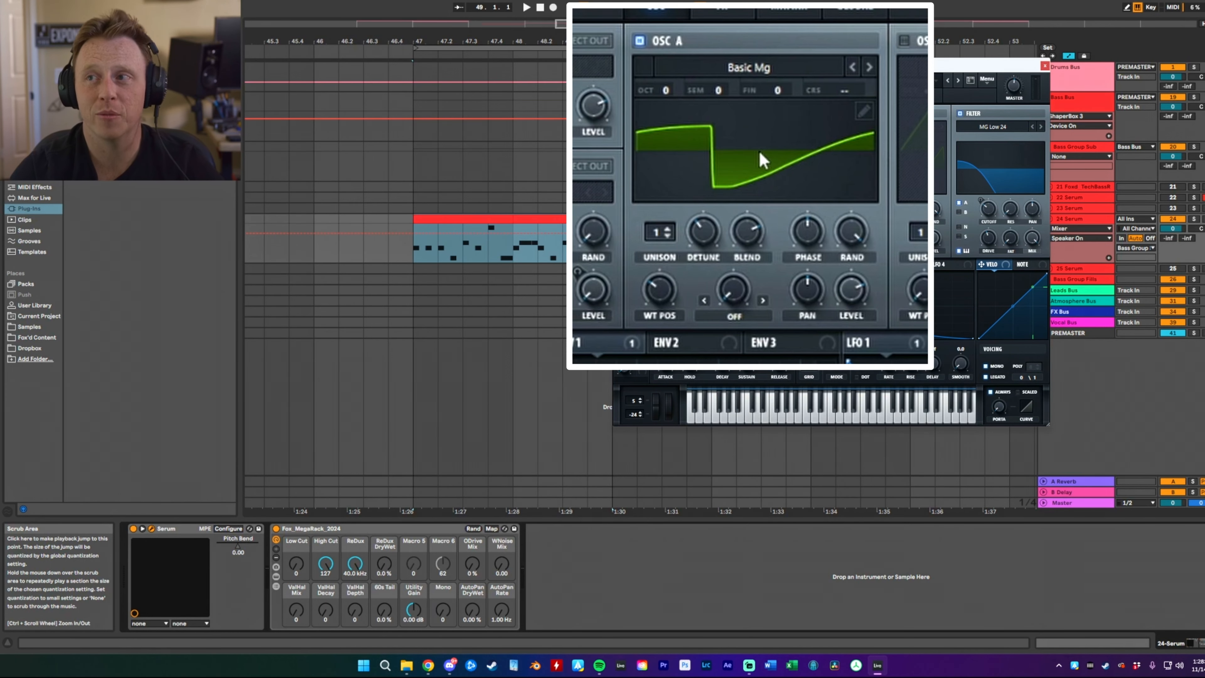
# Step: Select oscillator A's wavetable position in 24 Serum and play the bass
pyautogui.click(669, 297)
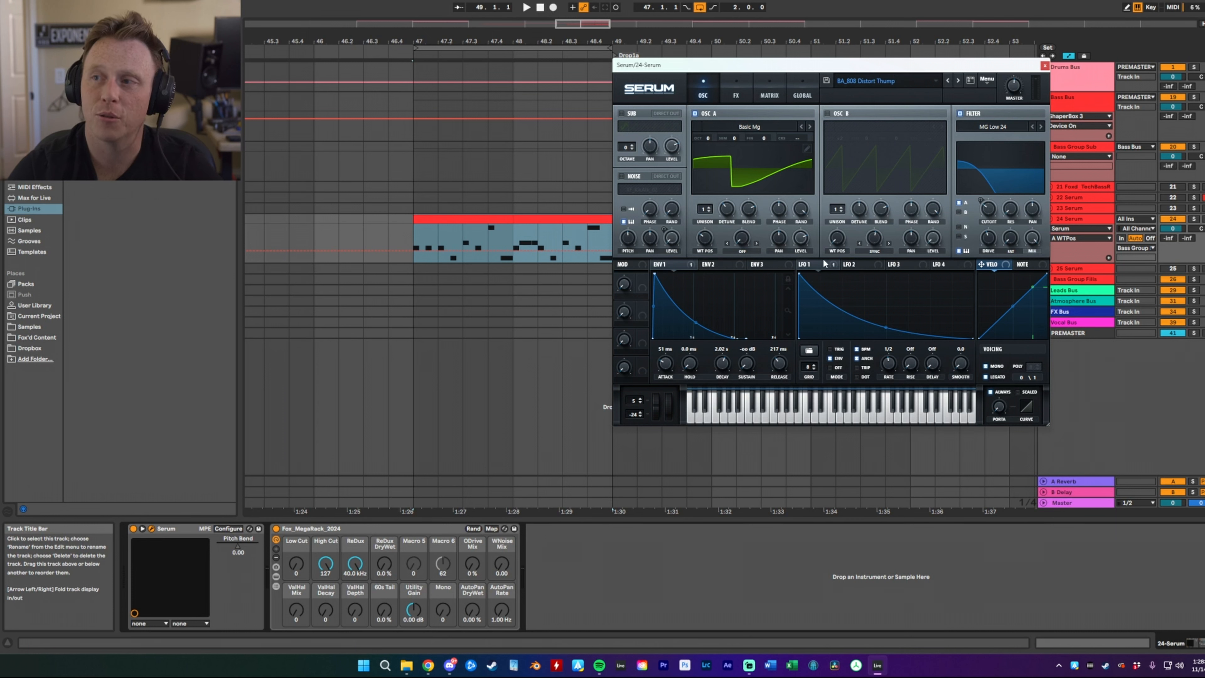
pyautogui.press('space')
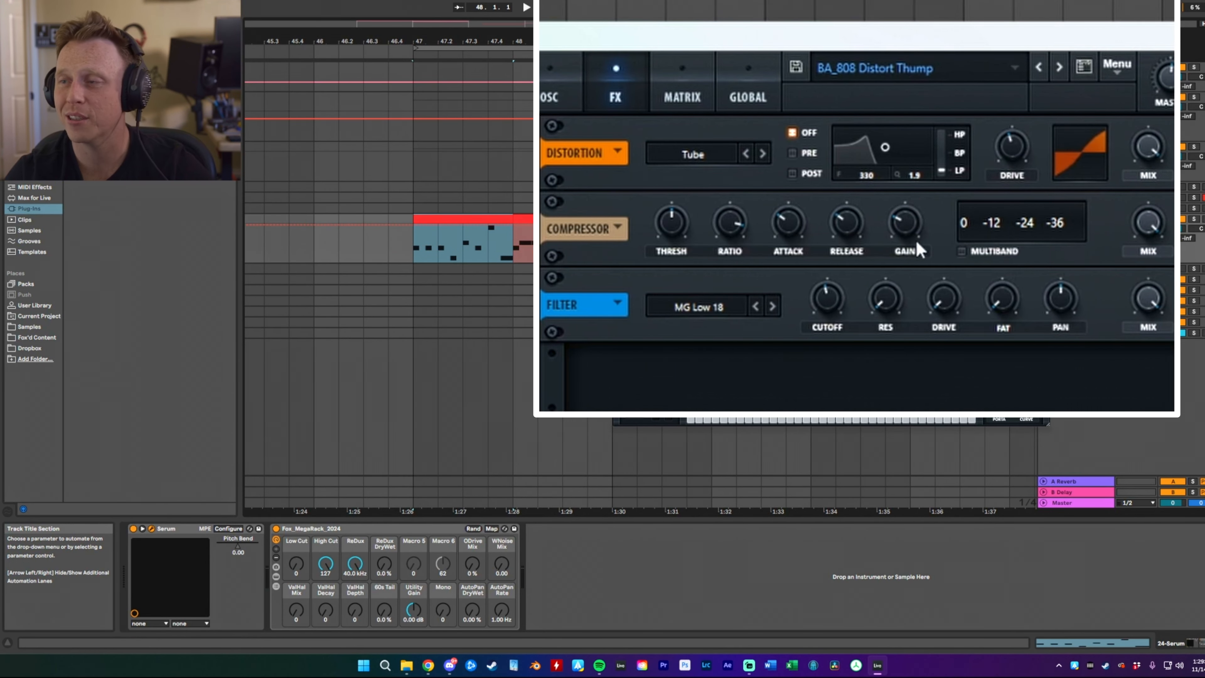
pyautogui.press('space')
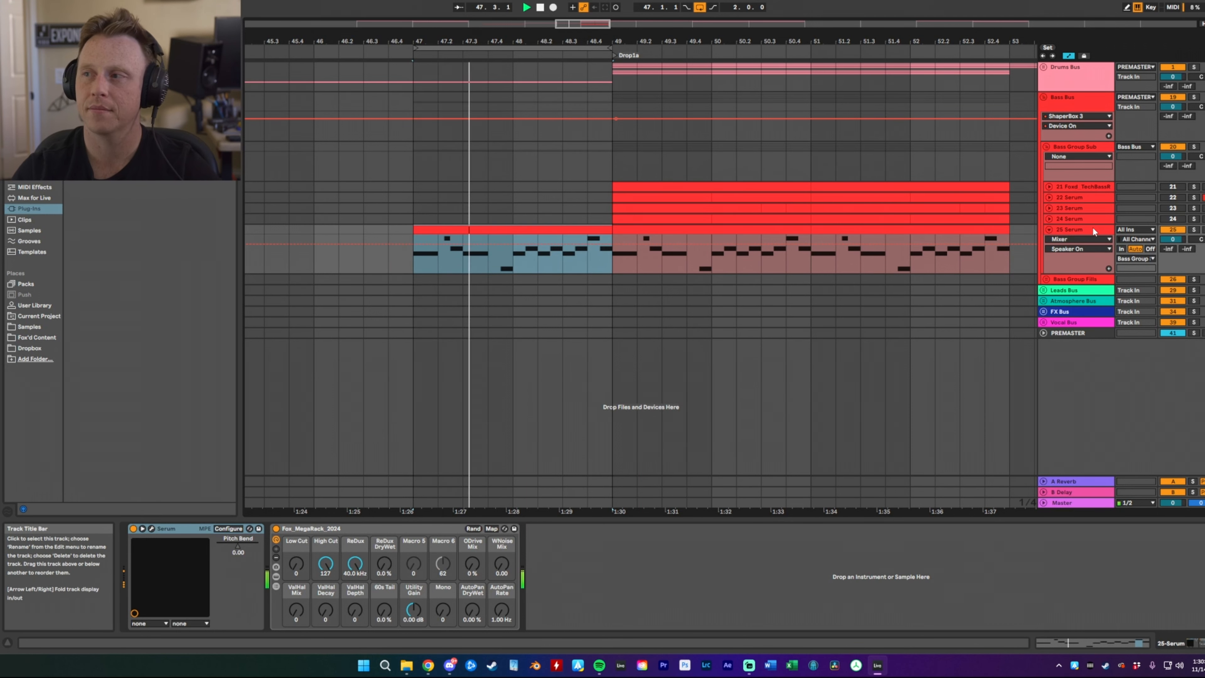
# Step: Select the 25 Serum track, show its Serum synth, and turn off the filter
pyautogui.click(1062, 229)
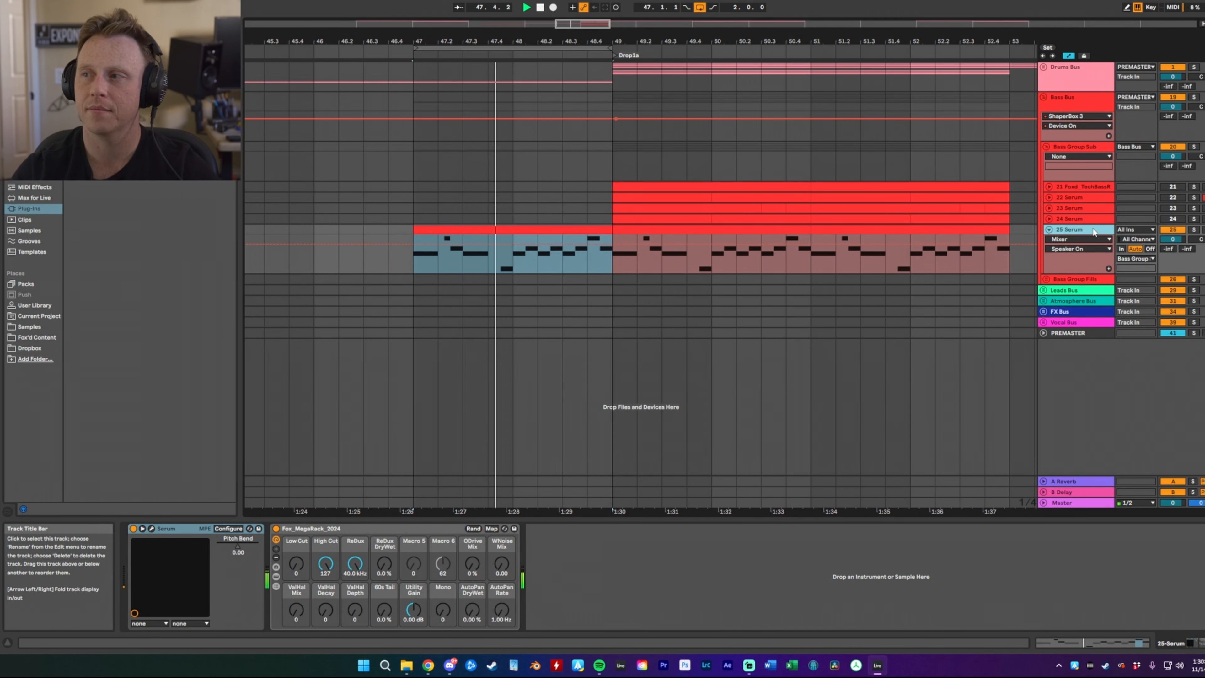
pyautogui.click(151, 529)
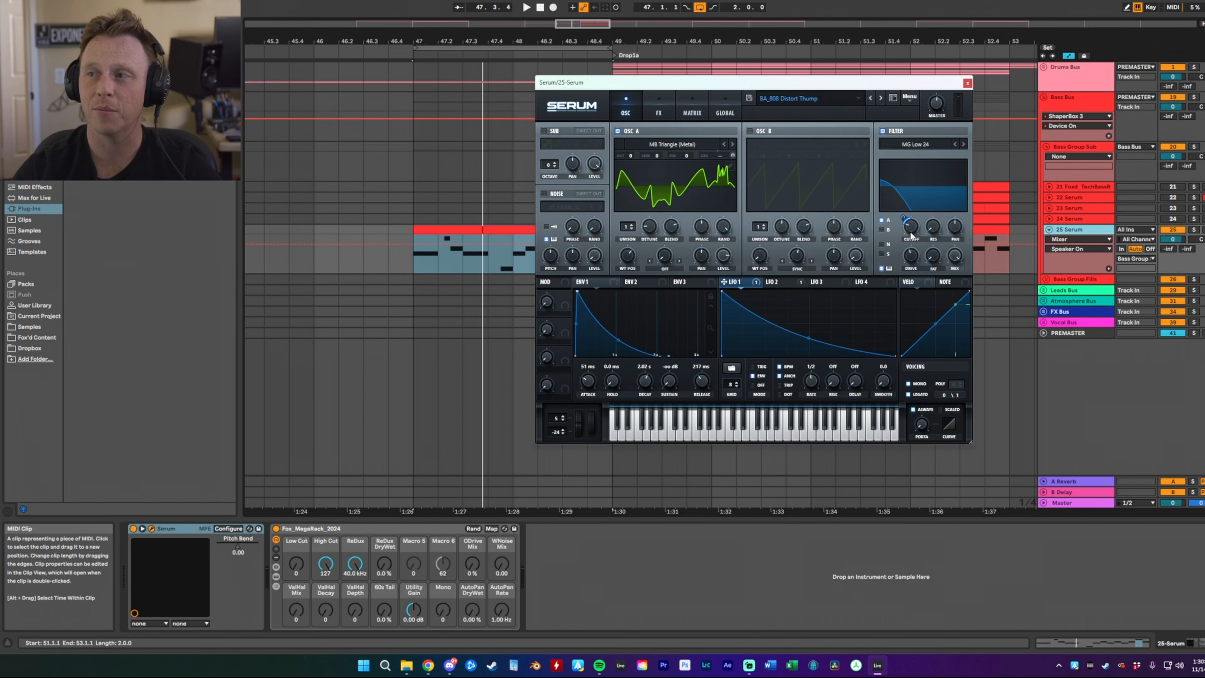
pyautogui.click(885, 131)
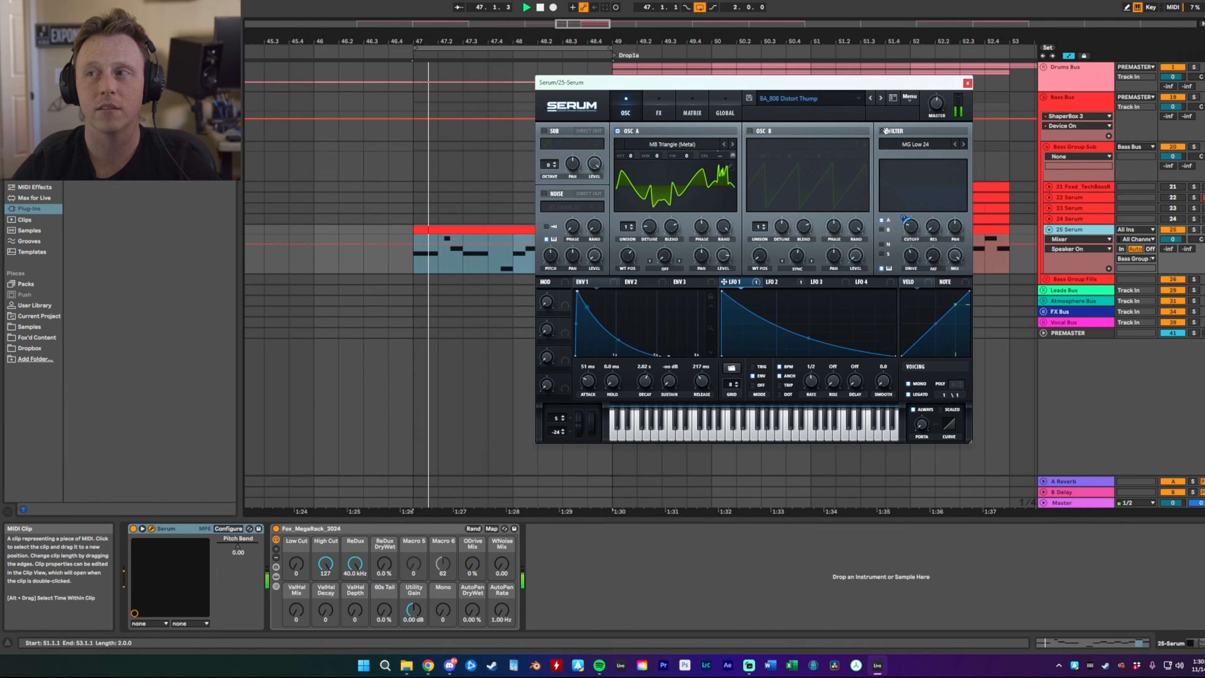